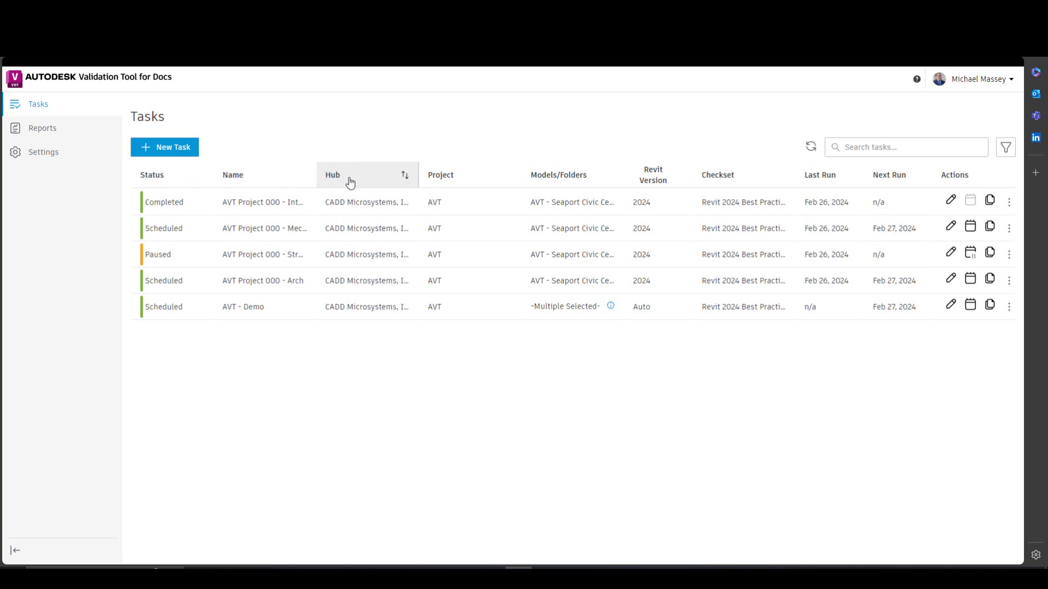
Check the task filters, search the task list for 'Ar', then clear the search to show every task.
left_click(1006, 148)
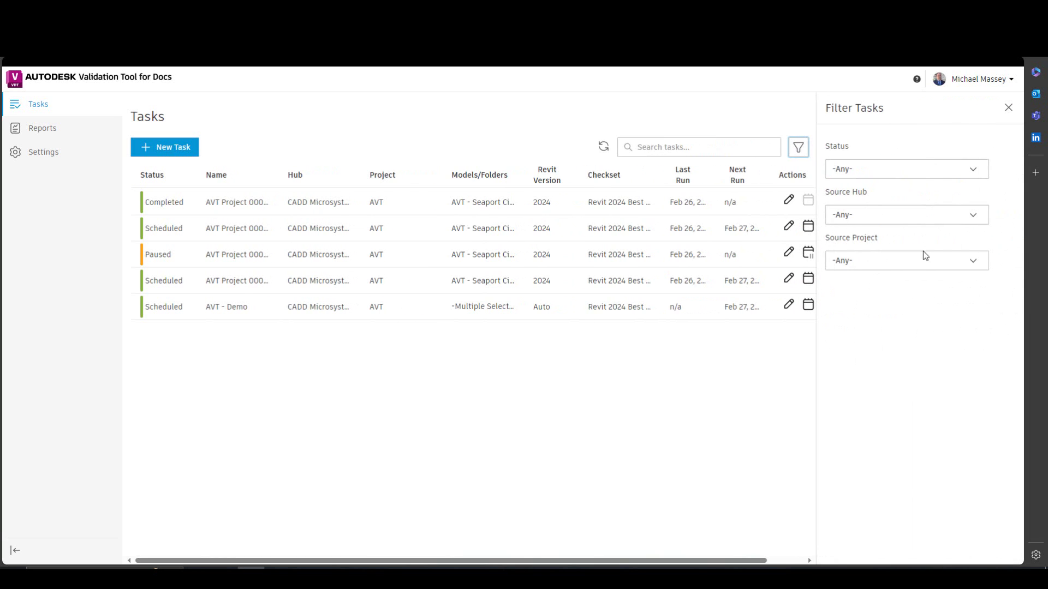
left_click(1008, 108)
left_click(852, 146)
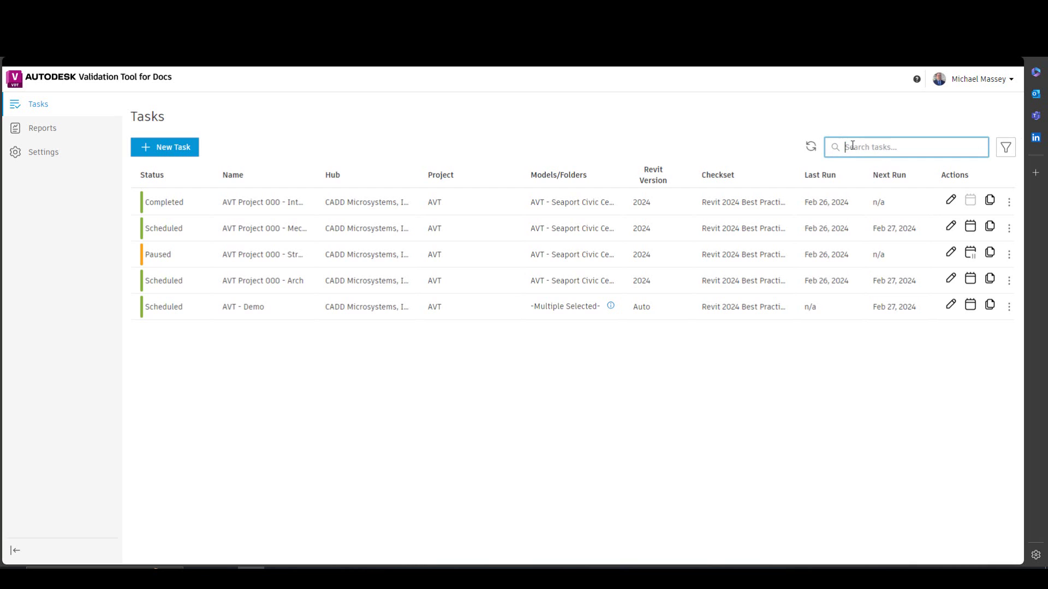
type("Ar")
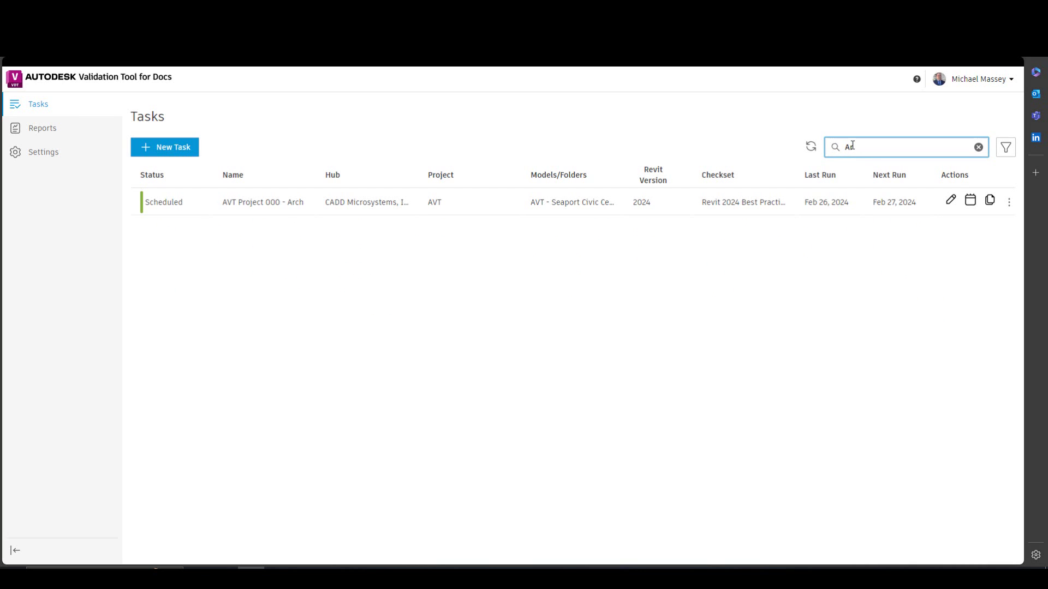
key("BackSpace")
key("BackSpace")
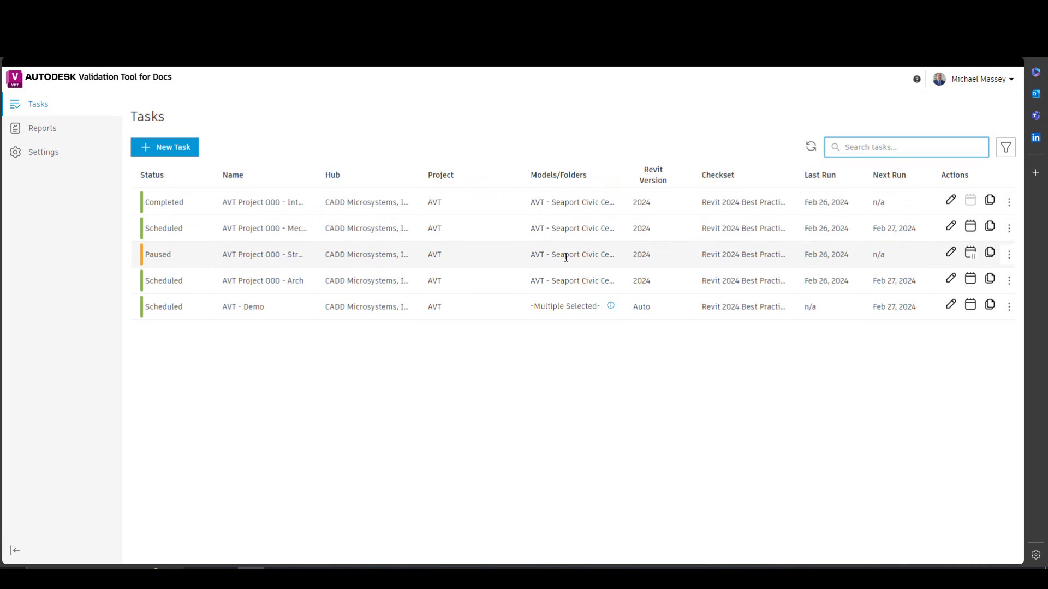
mouse_move(610, 309)
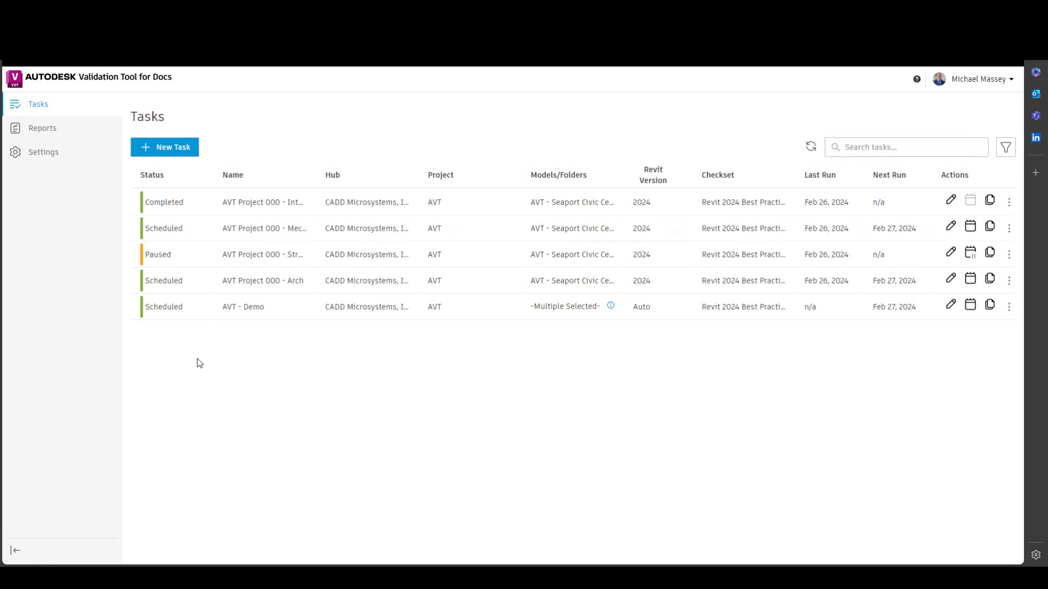
Create a new task named 'AVT DEMO COORDINATION' and continue to the Models step.
left_click(170, 155)
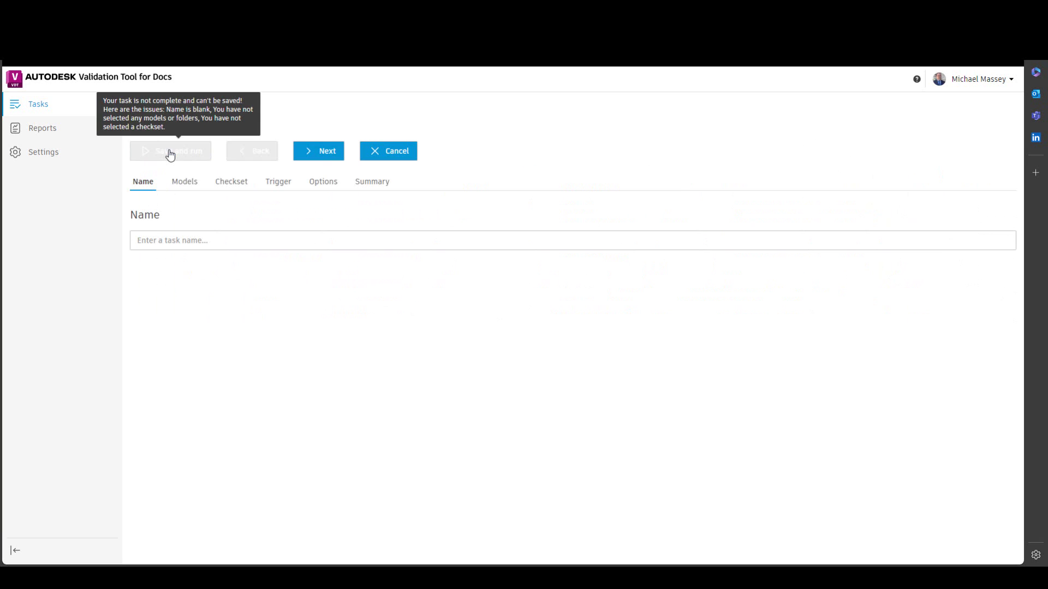
left_click(167, 244)
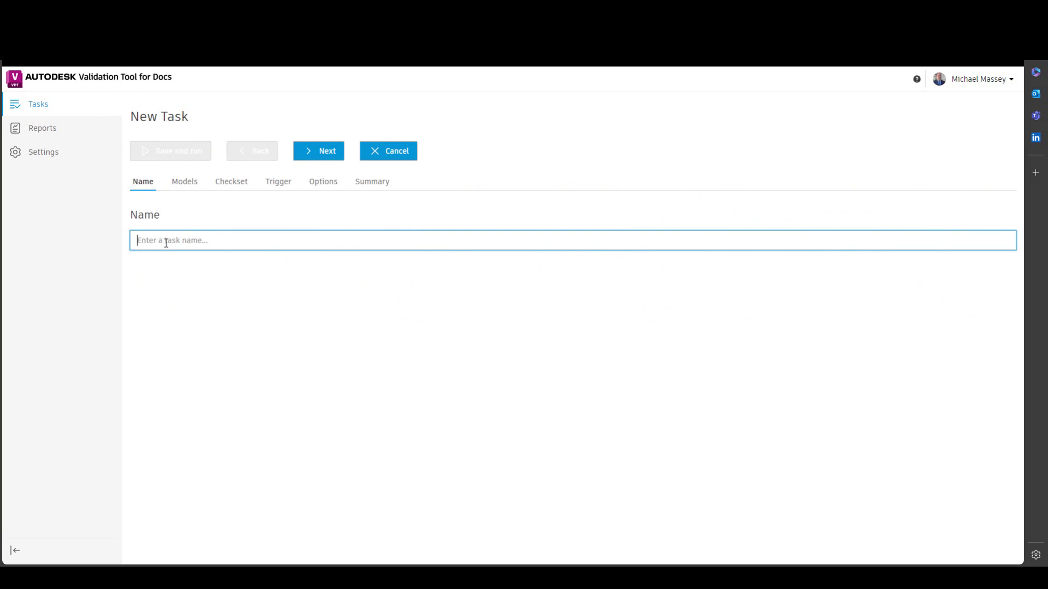
type("AVT DEVMO COORDINATION")
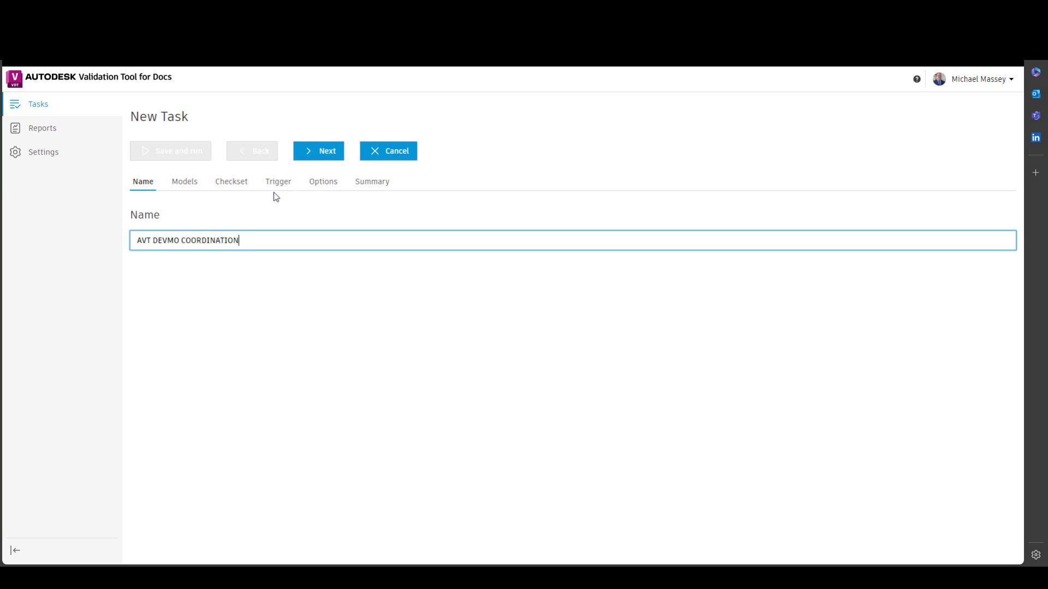
left_click(320, 157)
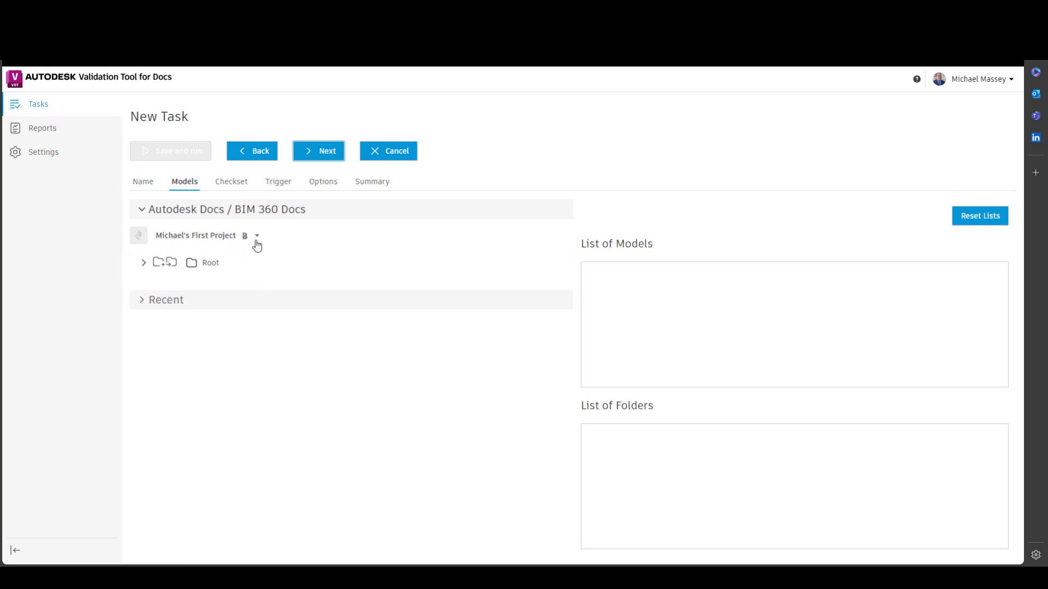
Set the task's source project to AVT.
left_click(259, 238)
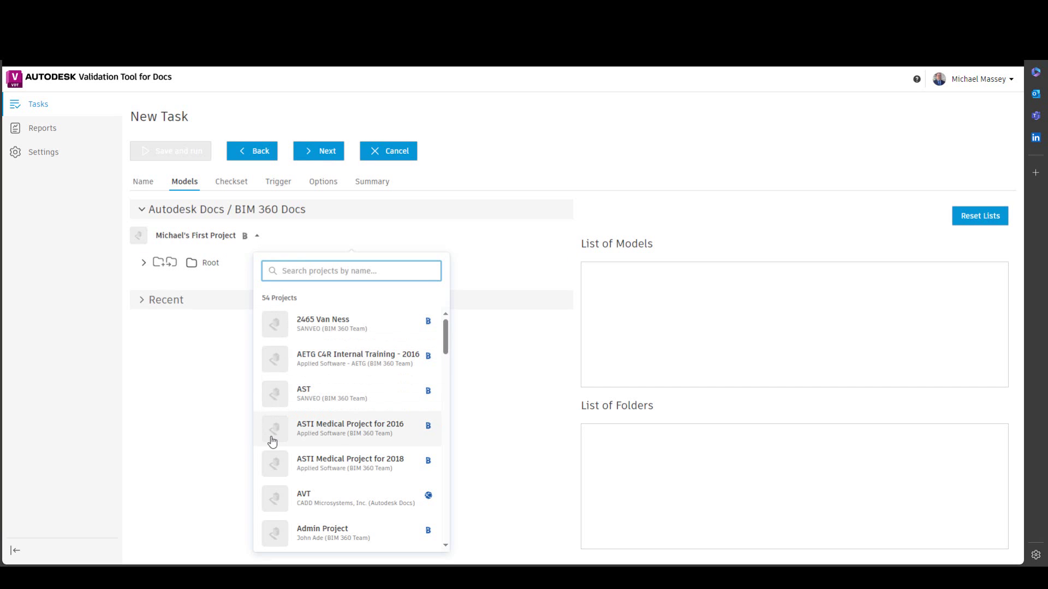
left_click(326, 501)
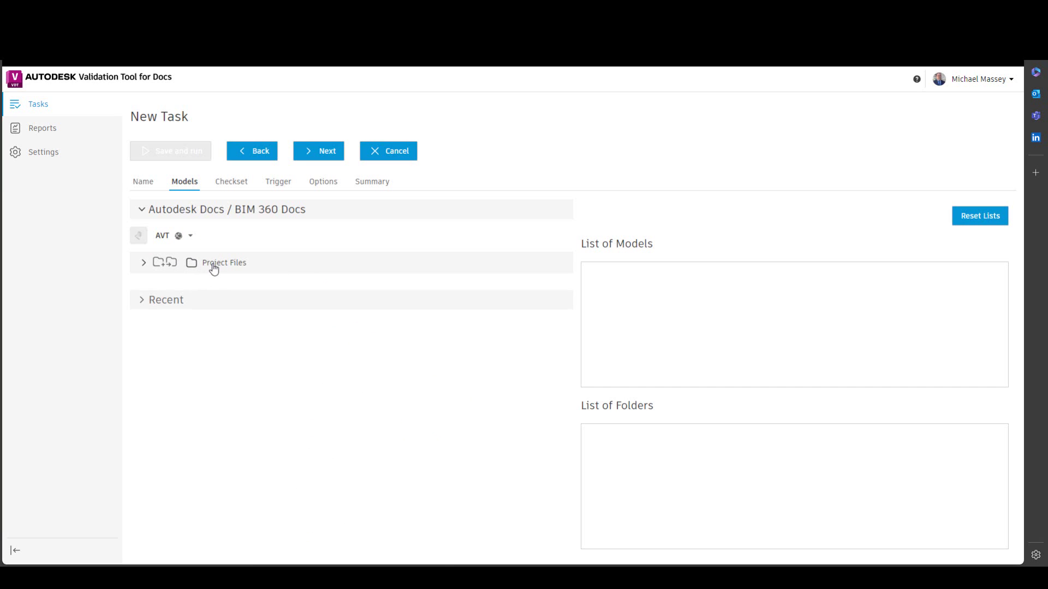
Add AVT - Seaport Civic Center - Structural.rvt from Jeon Contractors, plus the Meehan Design folder recursively.
left_click(213, 269)
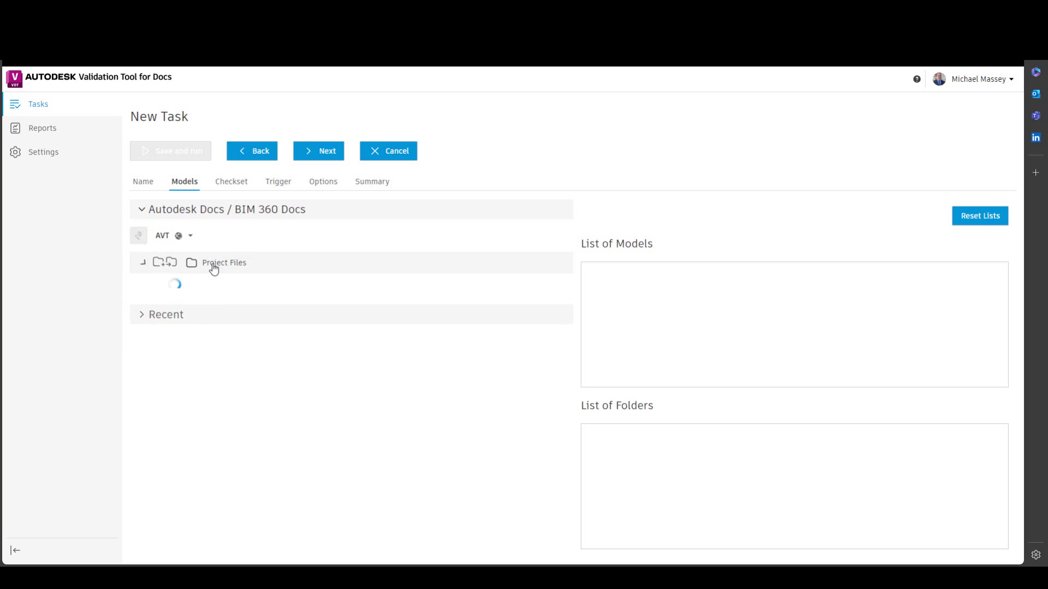
left_click(210, 328)
left_click(191, 372)
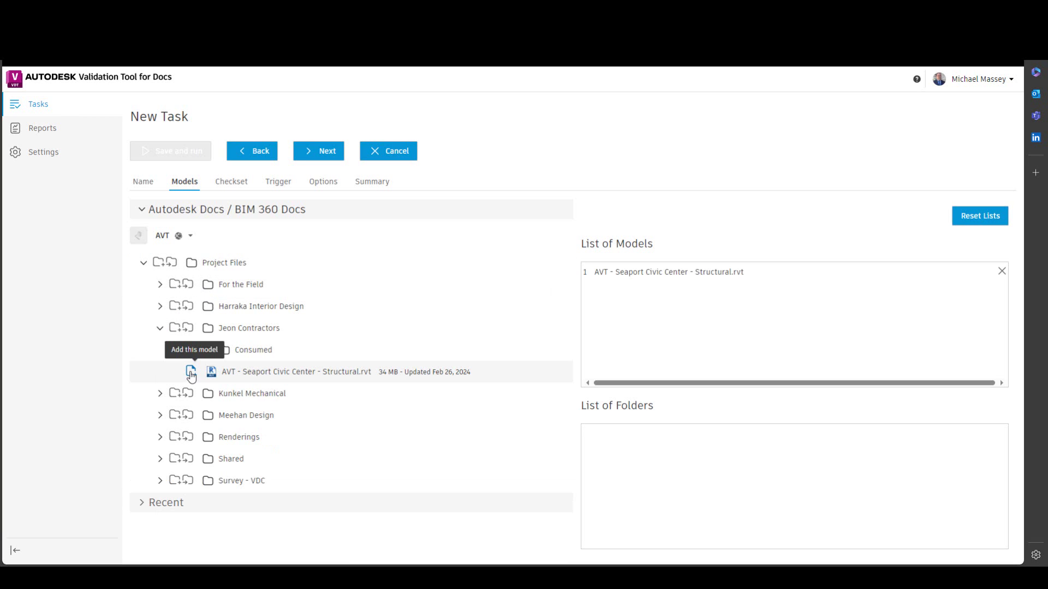
left_click(189, 419)
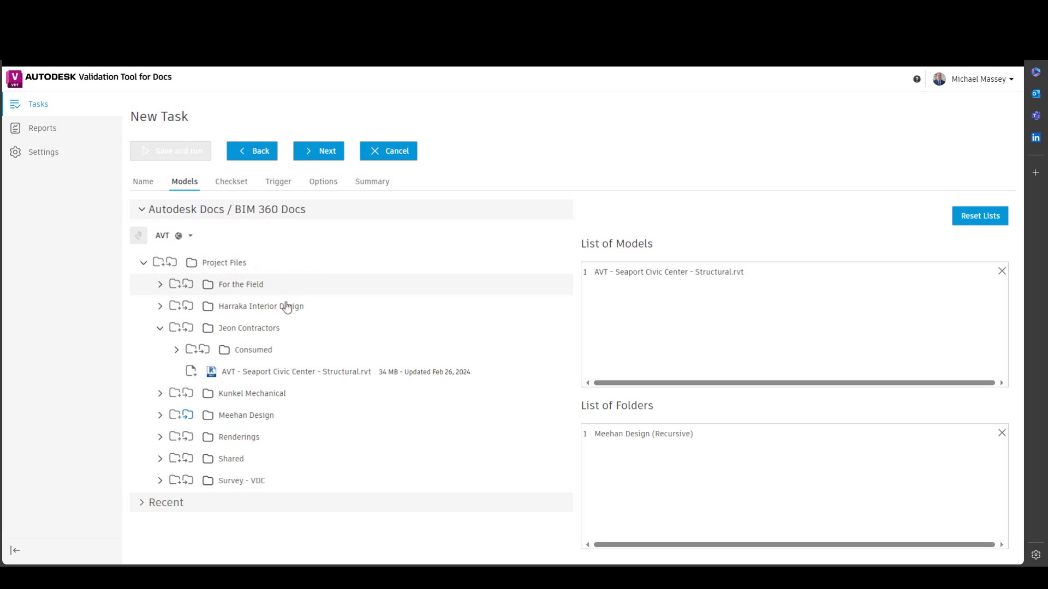
Pick Revit 2024 Best Practices from the Public Library checksets.
left_click(315, 155)
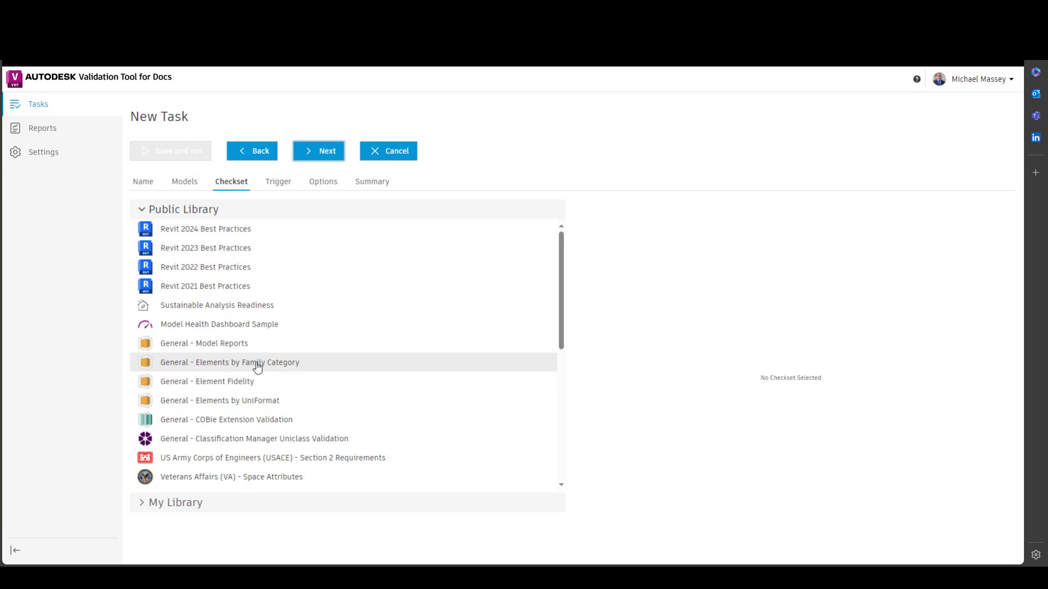
scroll(257, 367, "down", 4)
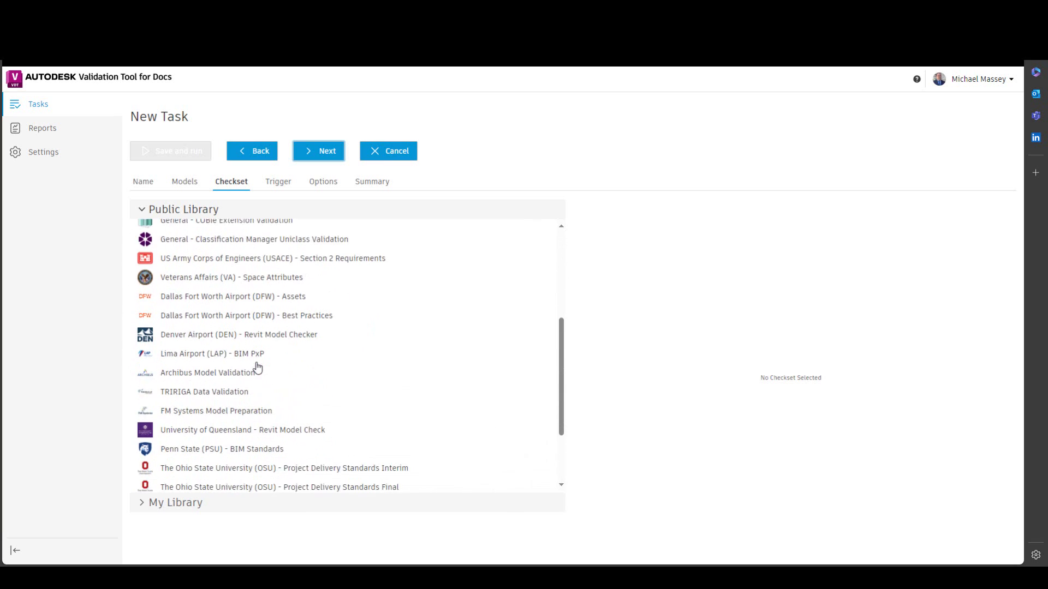
scroll(258, 367, "down", 2)
scroll(258, 367, "up", 3)
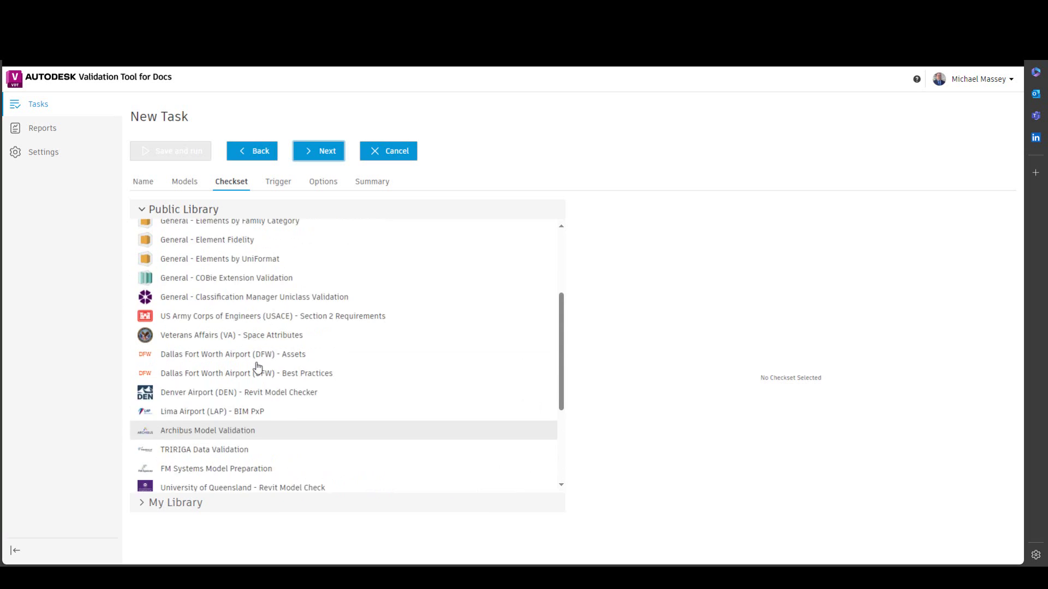
scroll(258, 367, "up", 3)
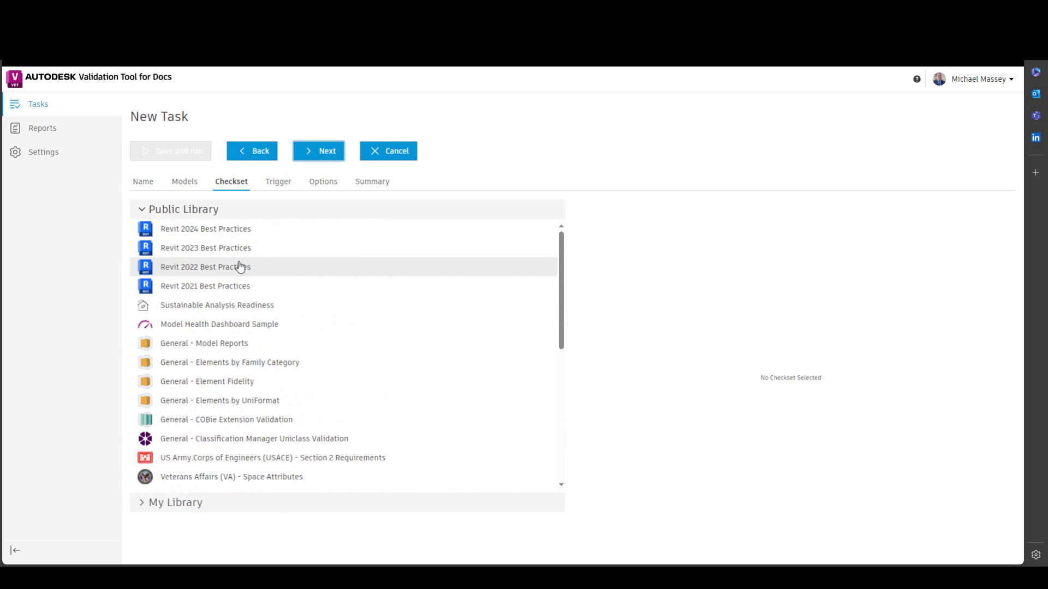
left_click(227, 235)
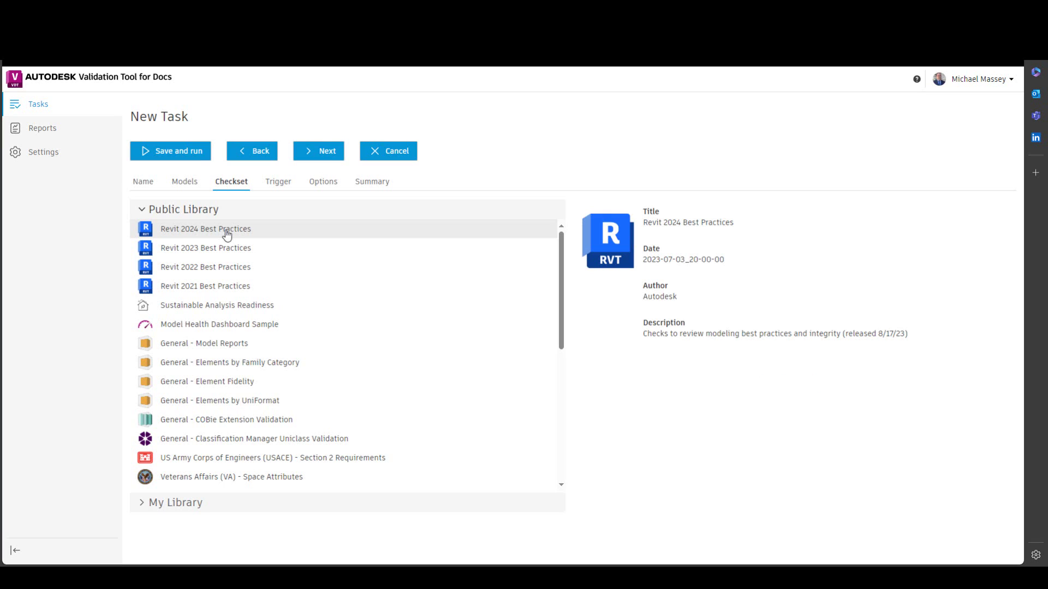
Set the trigger to recur weekly on Monday and Wednesday at 2:30 AM.
left_click(321, 155)
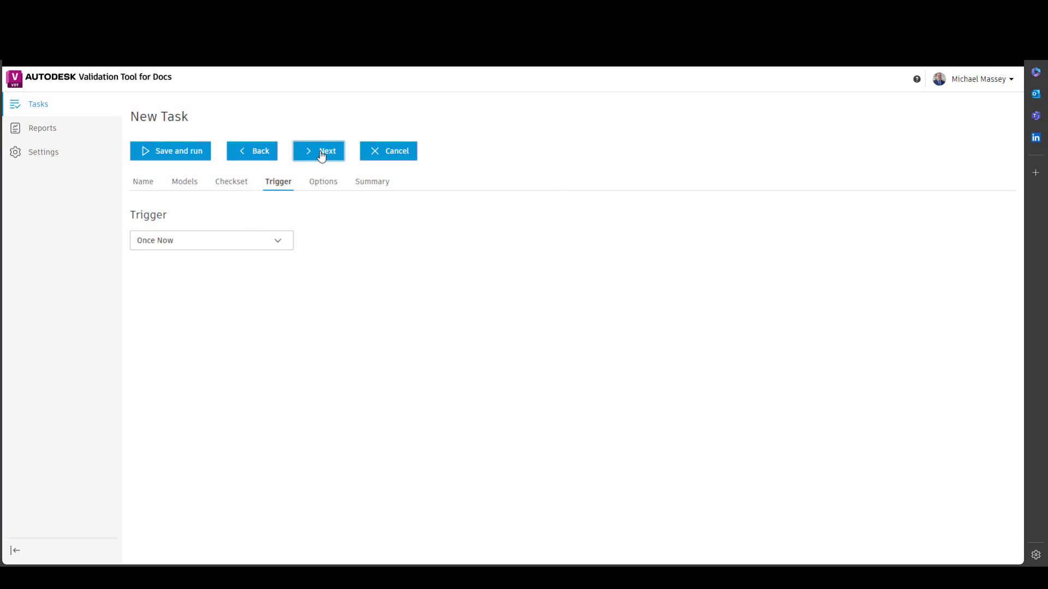
left_click(243, 251)
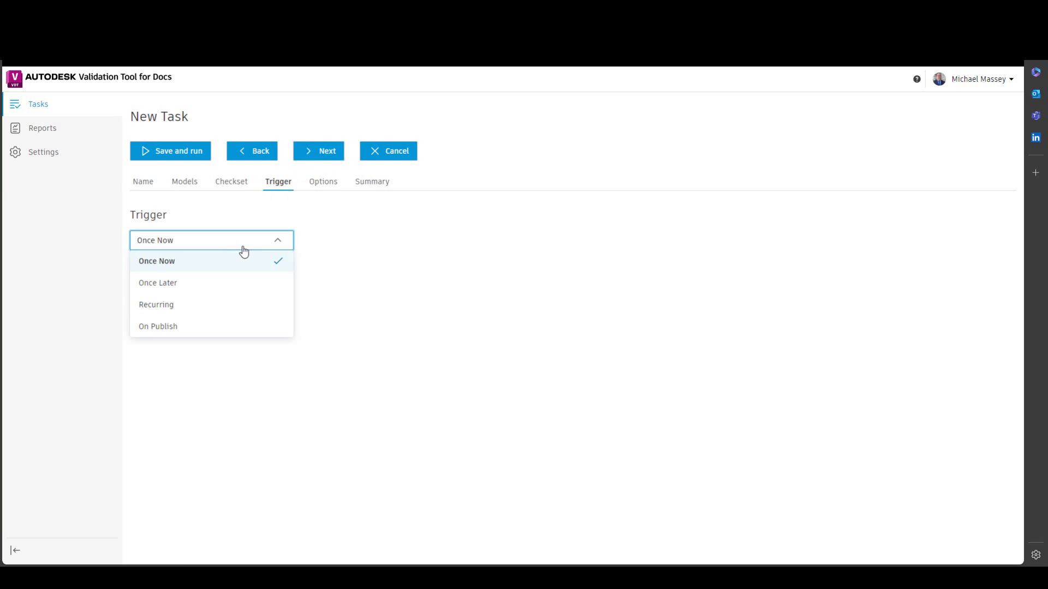
left_click(227, 311)
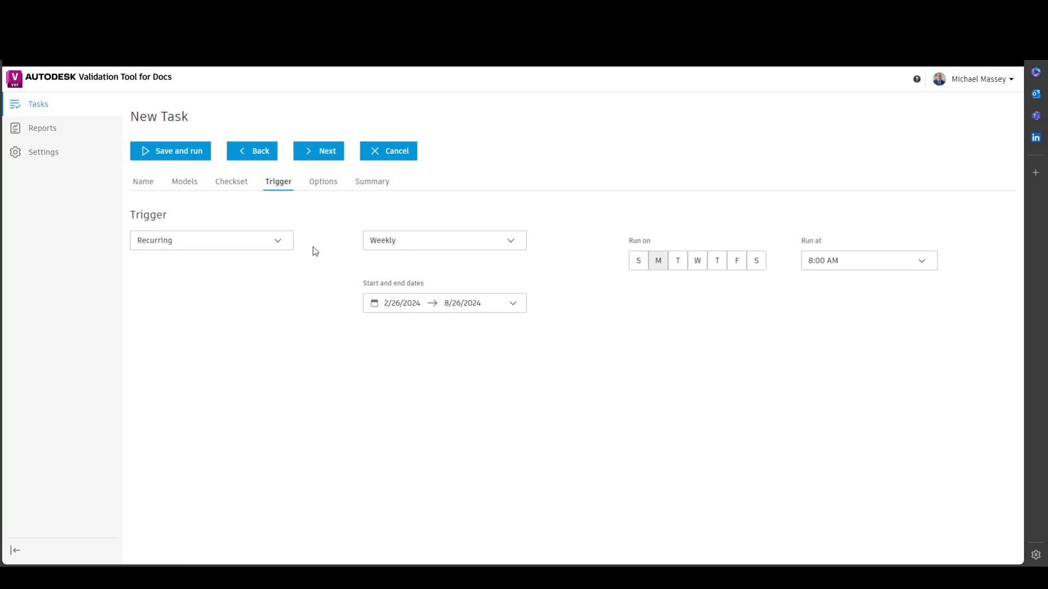
left_click(404, 245)
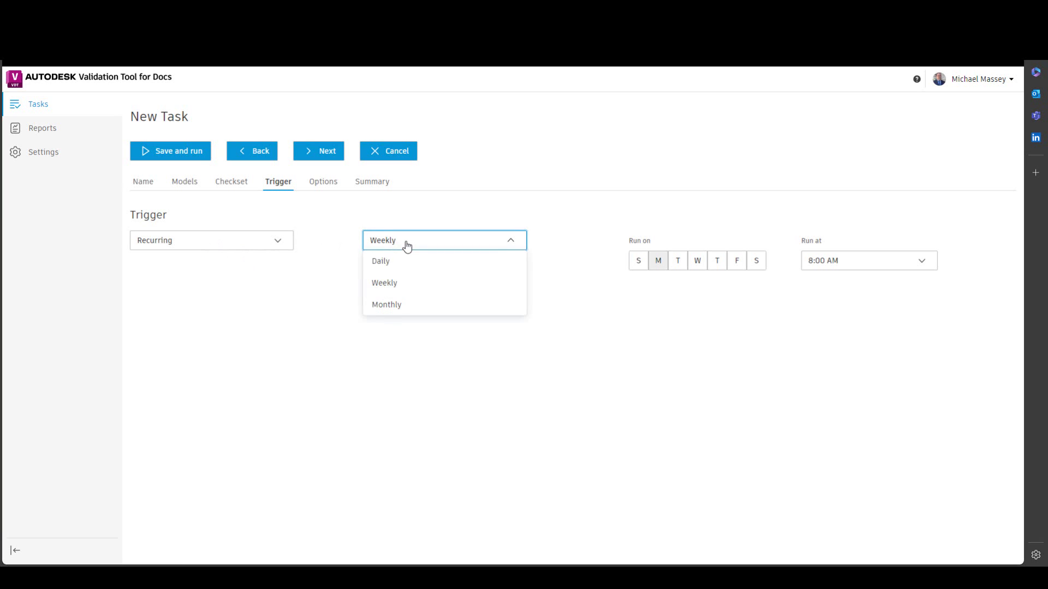
left_click(411, 290)
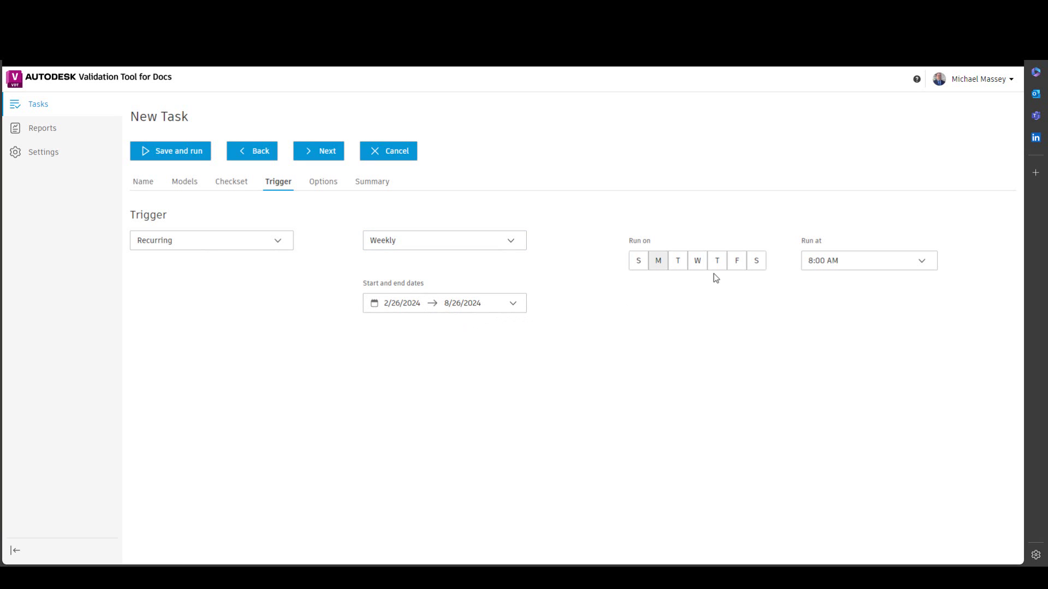
left_click(698, 262)
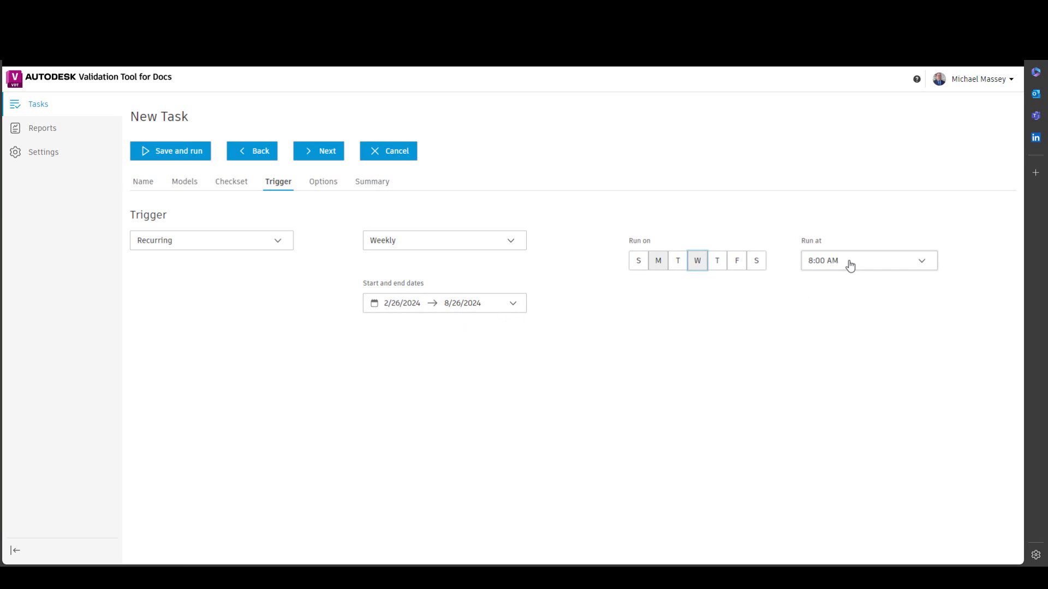
left_click(846, 266)
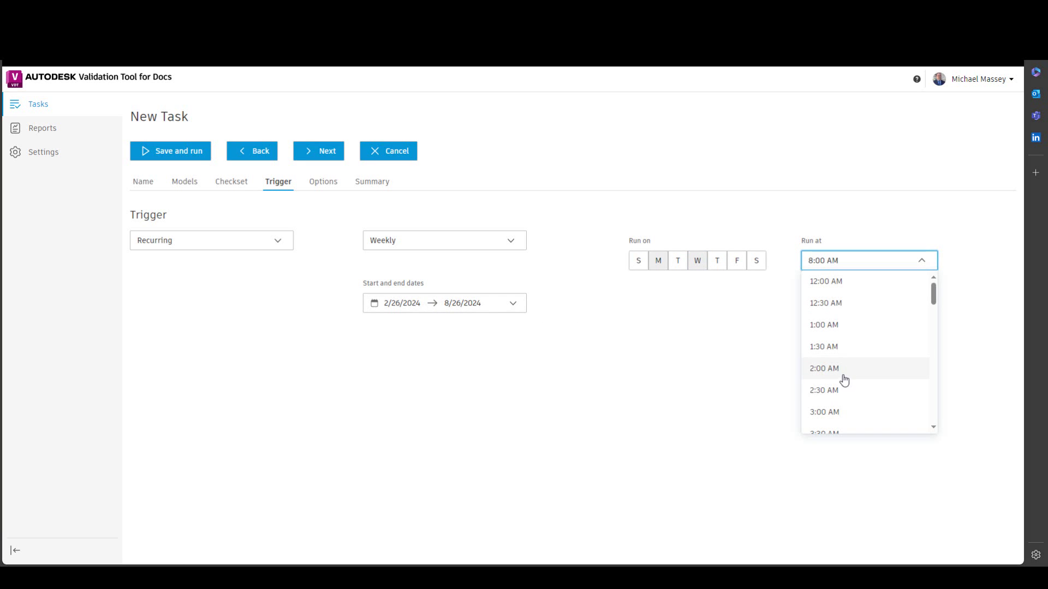
left_click(839, 392)
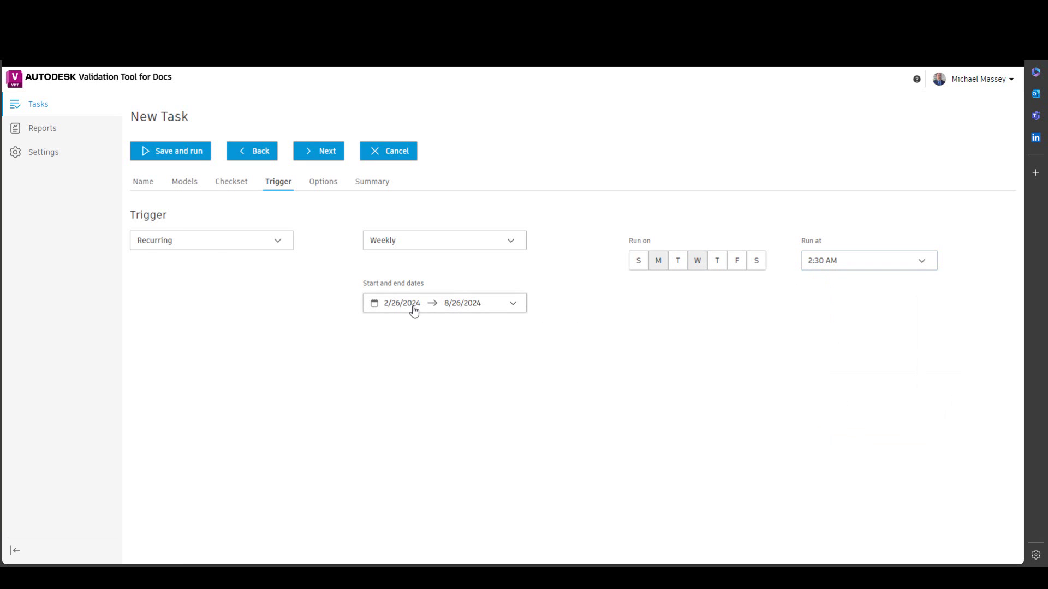
left_click(308, 151)
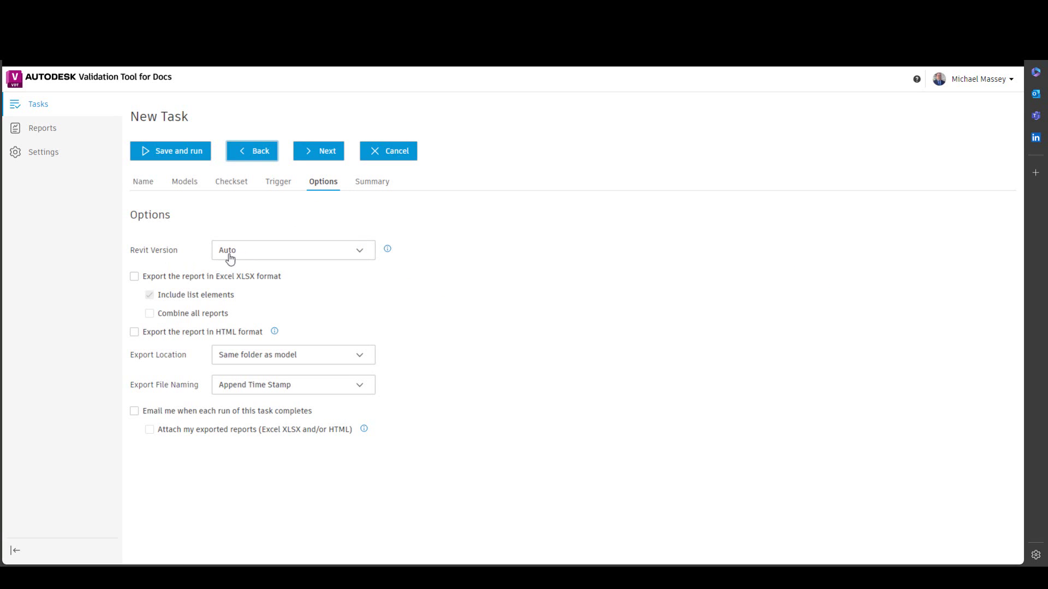
left_click(290, 259)
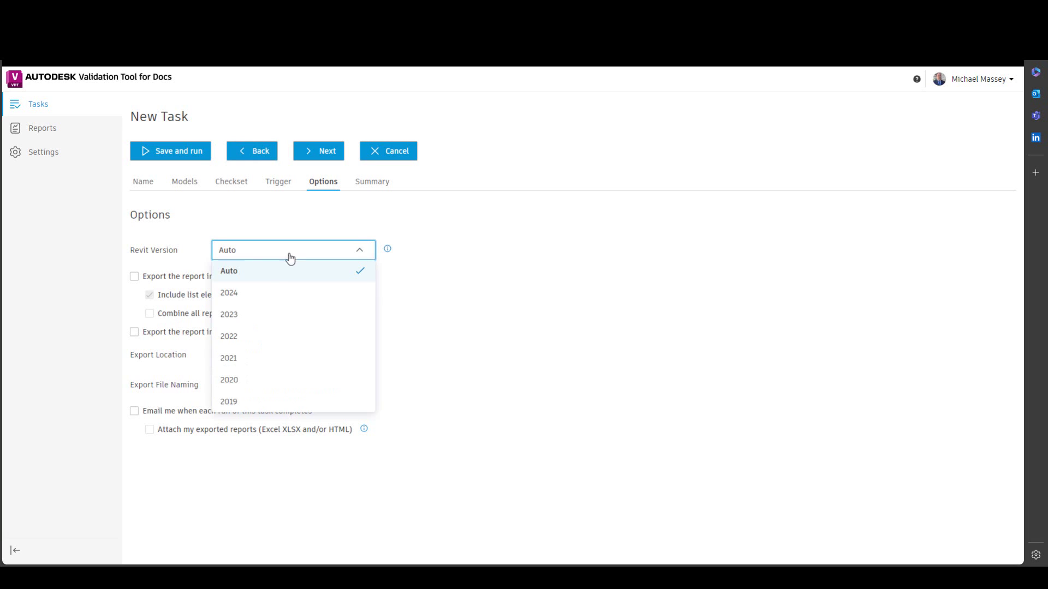
left_click(431, 312)
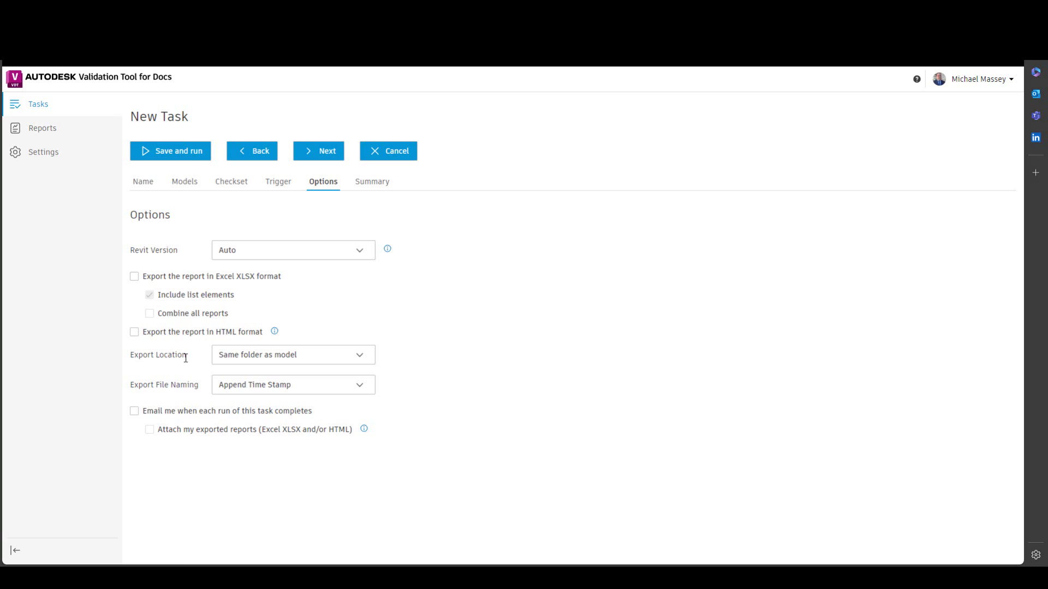
left_click(277, 362)
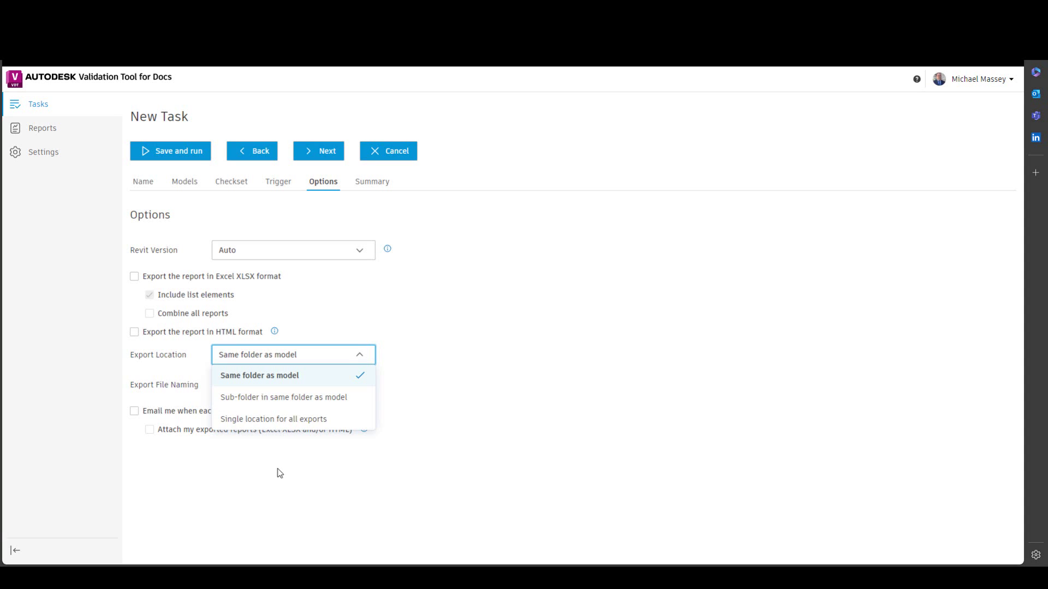
left_click(273, 452)
left_click(254, 391)
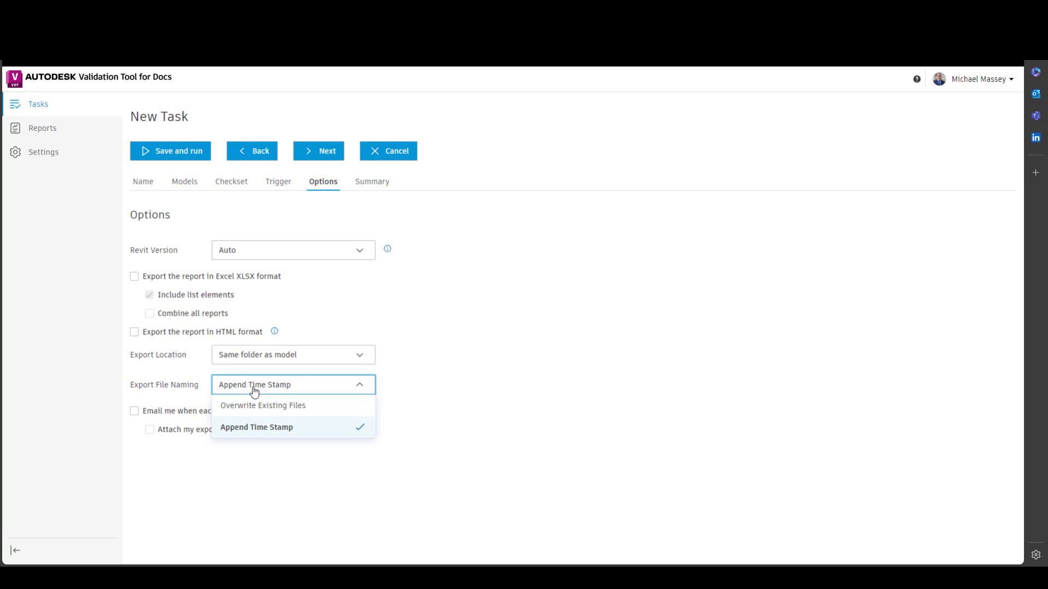
left_click(205, 471)
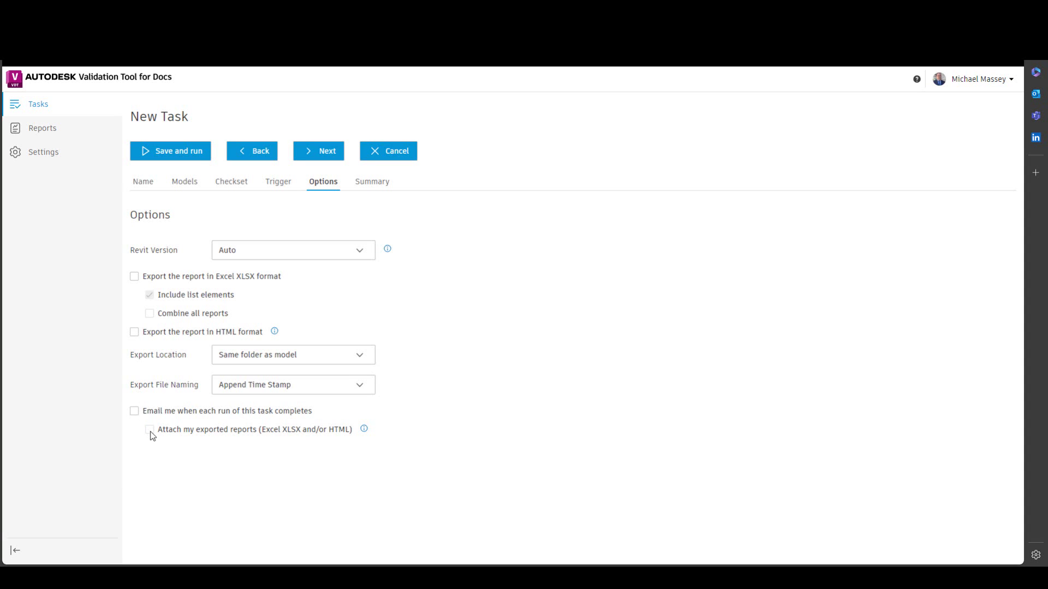
Advance to the Summary to review the task's name, sources, checkset, schedule and options.
left_click(326, 152)
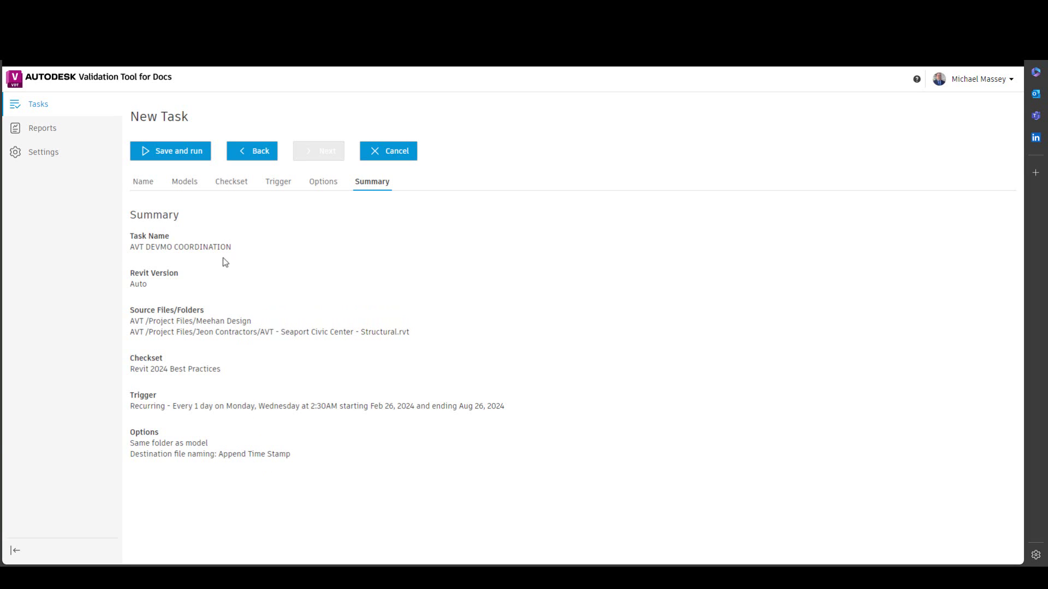
Save and run the AVT DEVMO COORDINATION task.
left_click(188, 158)
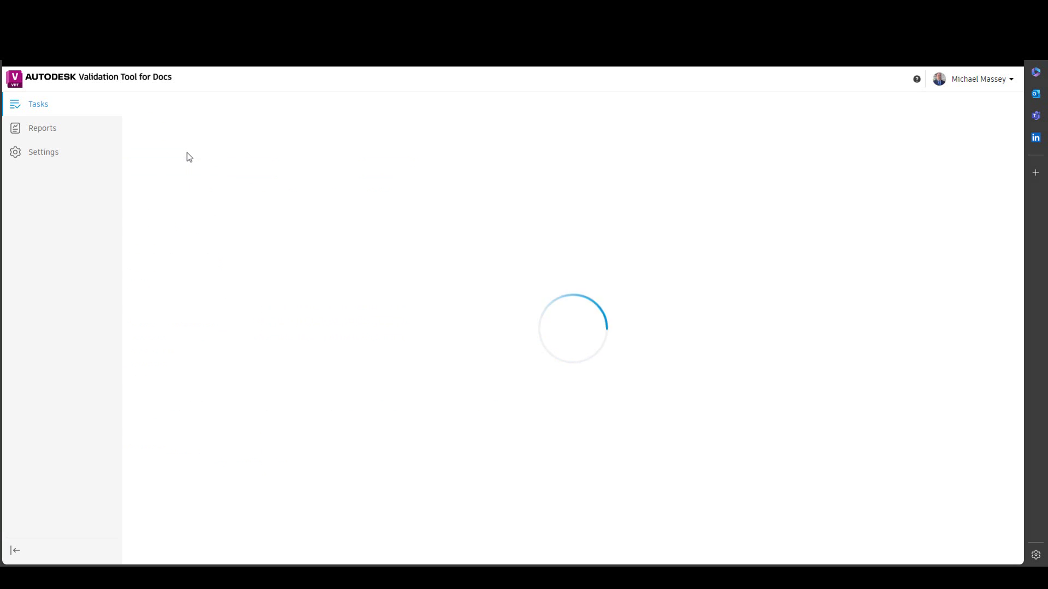